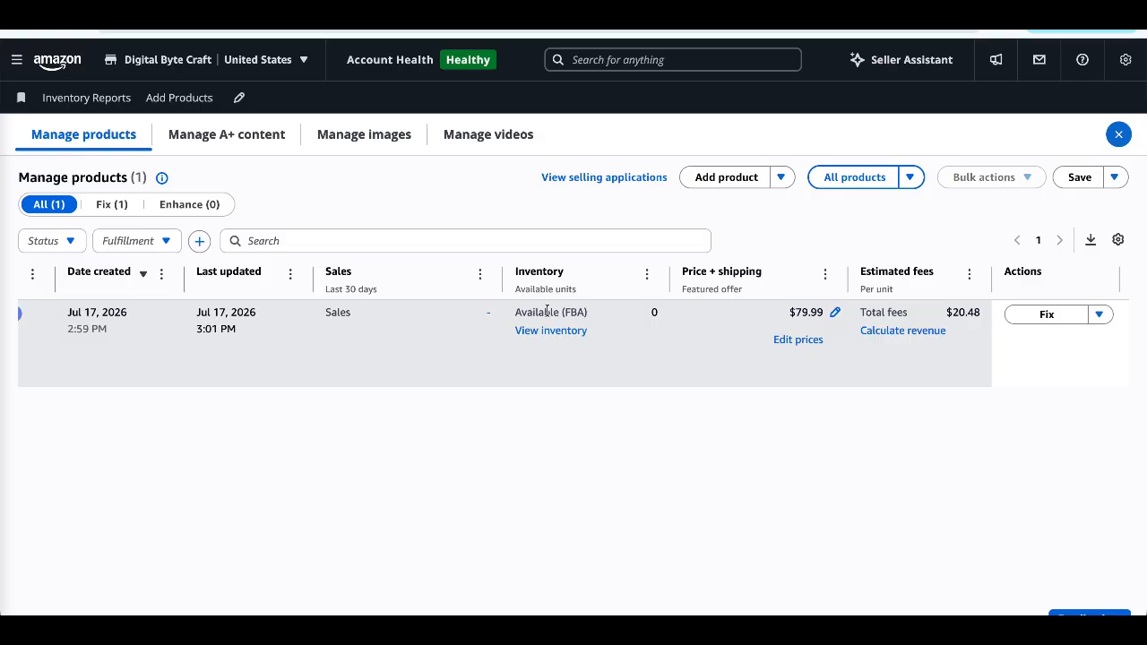
- Start sending FBA inventory to Amazon for the product listing
drag(548, 312, 625, 330)
click(1099, 313)
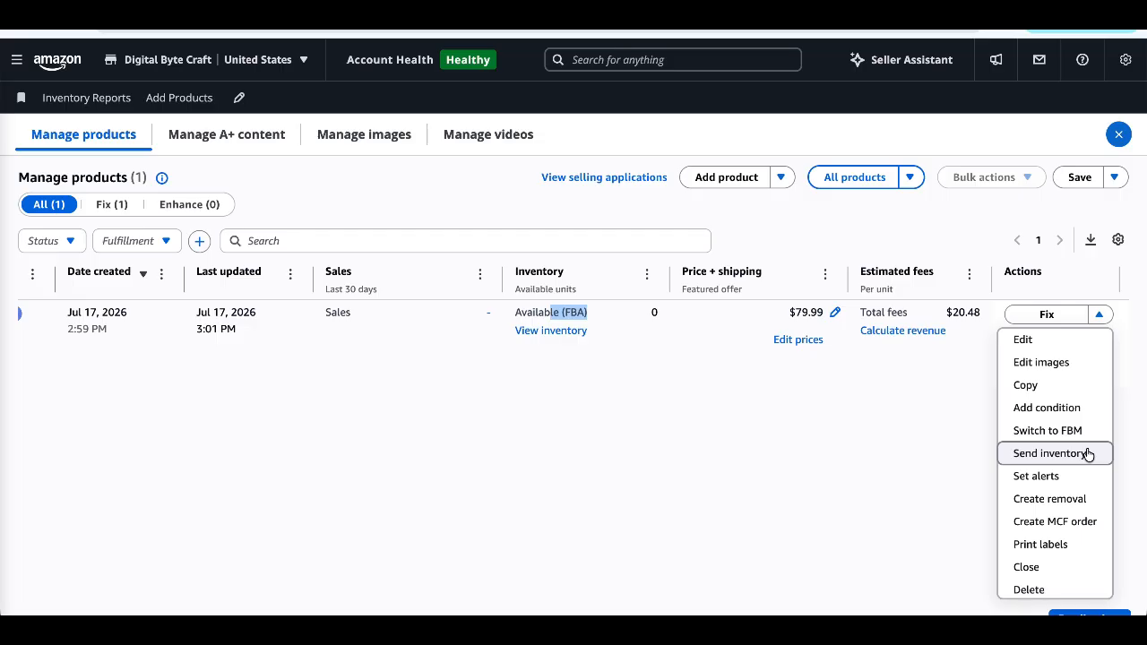
click(1087, 454)
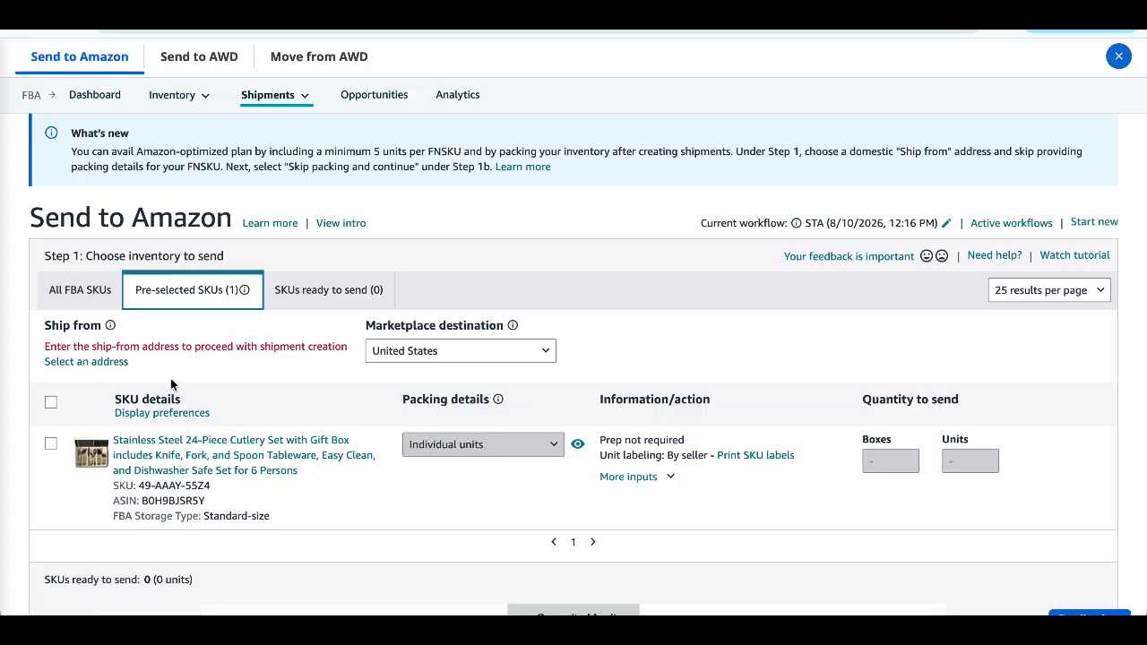
- Open the form for adding a new ship-from address and review its contact fields
click(90, 361)
click(317, 351)
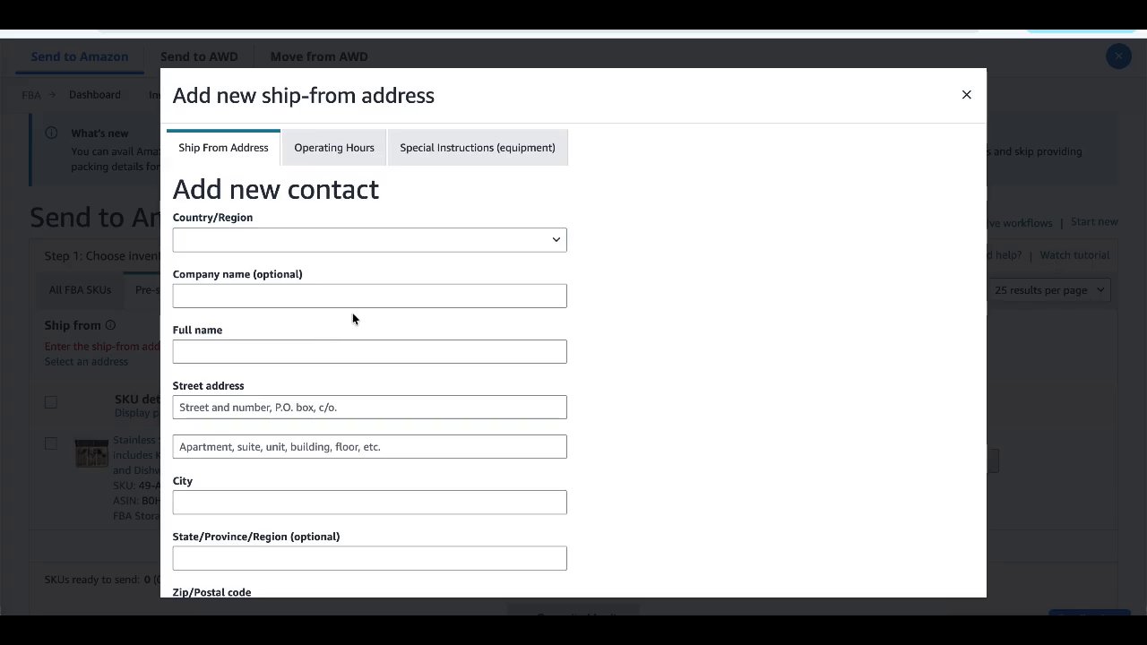
scroll(349, 341, down, 3)
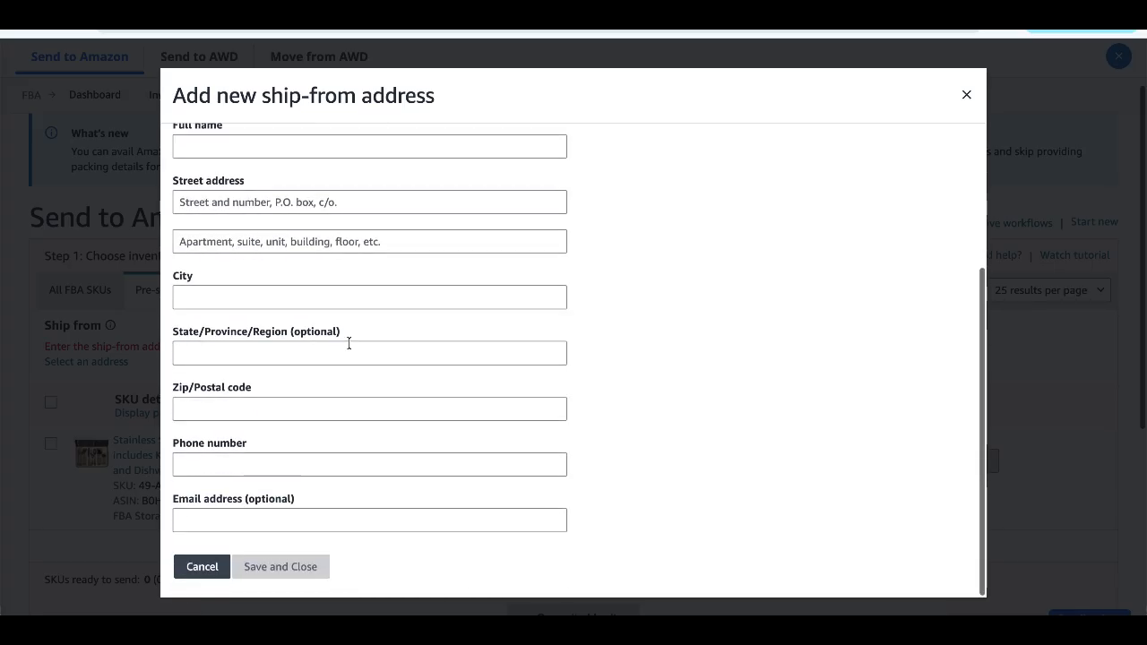
scroll(349, 343, up, 2)
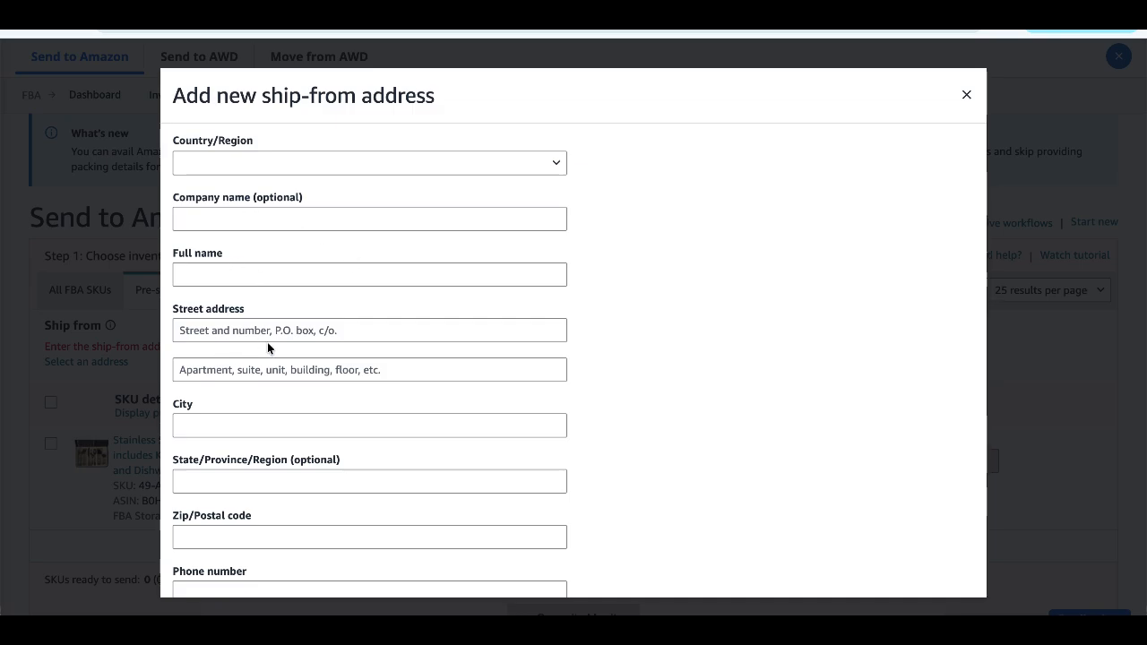
scroll(307, 314, down, 2)
scroll(307, 318, down, 1)
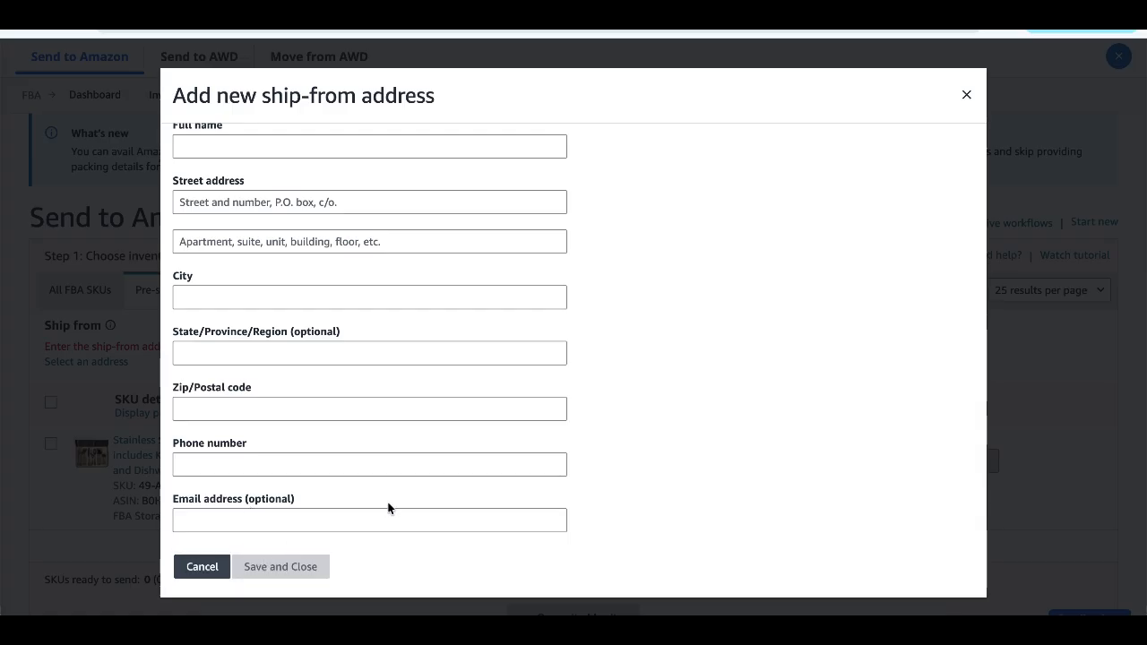
scroll(388, 450, up, 1)
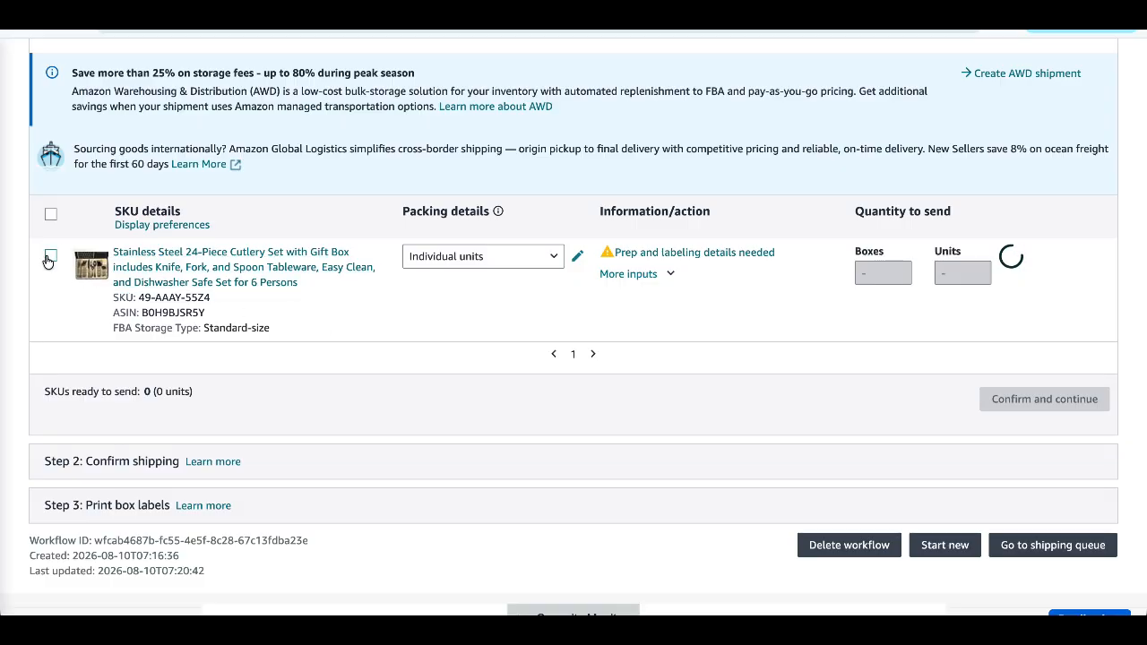
- Set the cutlery set's prep category to No prep needed and save the individual-unit packing details with labeling by seller
click(689, 253)
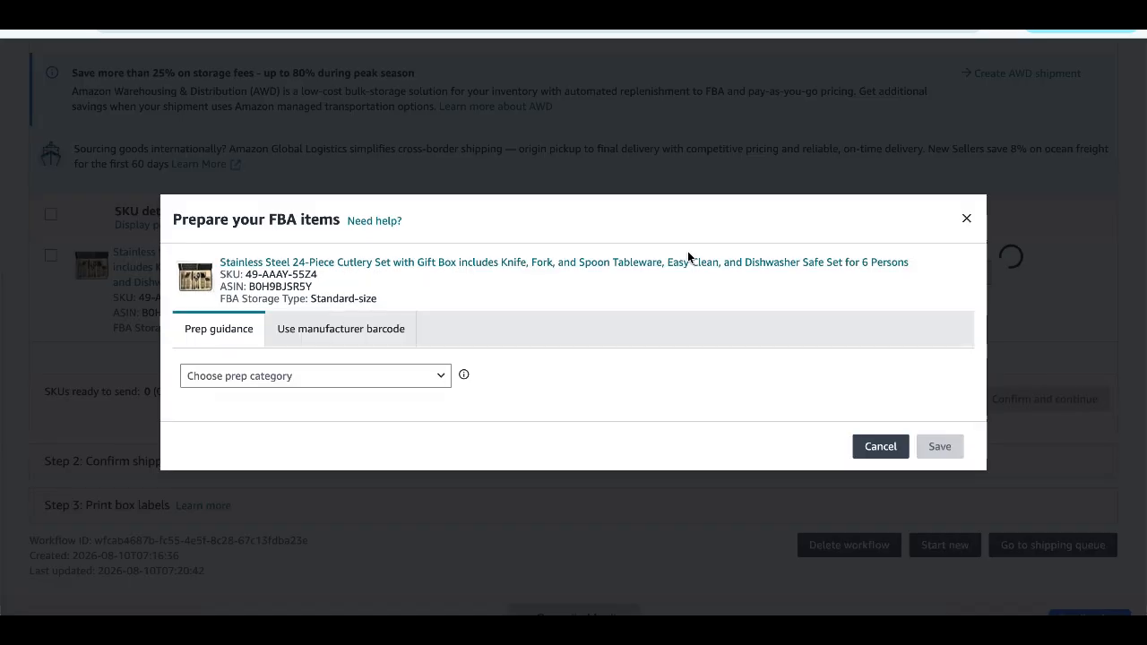
click(327, 389)
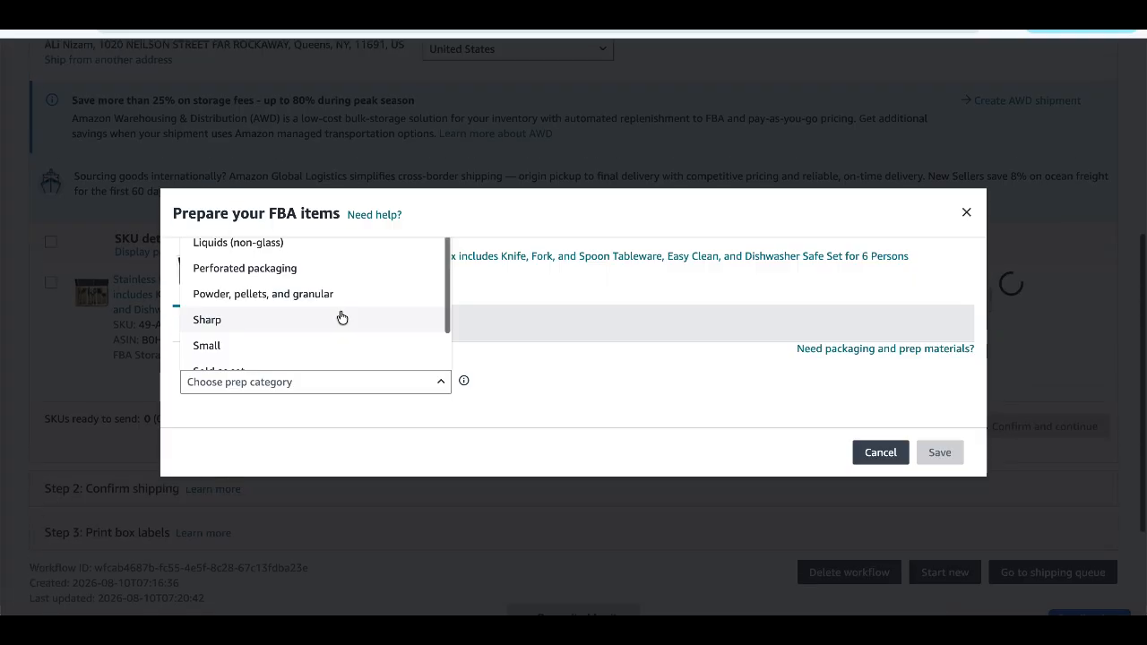
scroll(355, 300, down, 1)
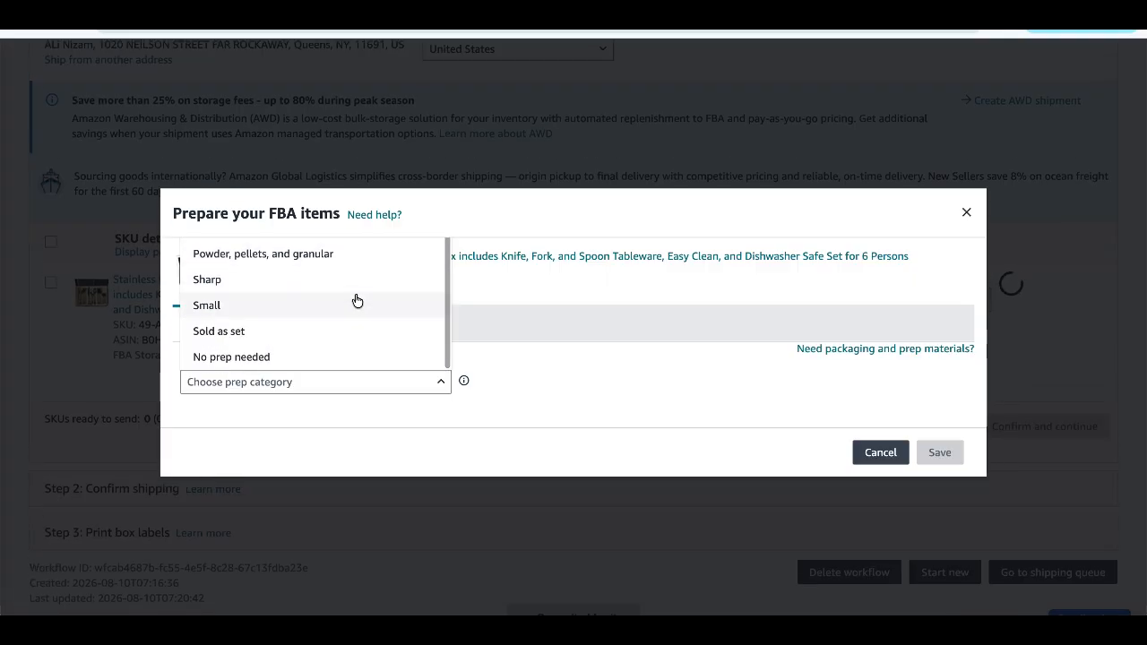
click(345, 357)
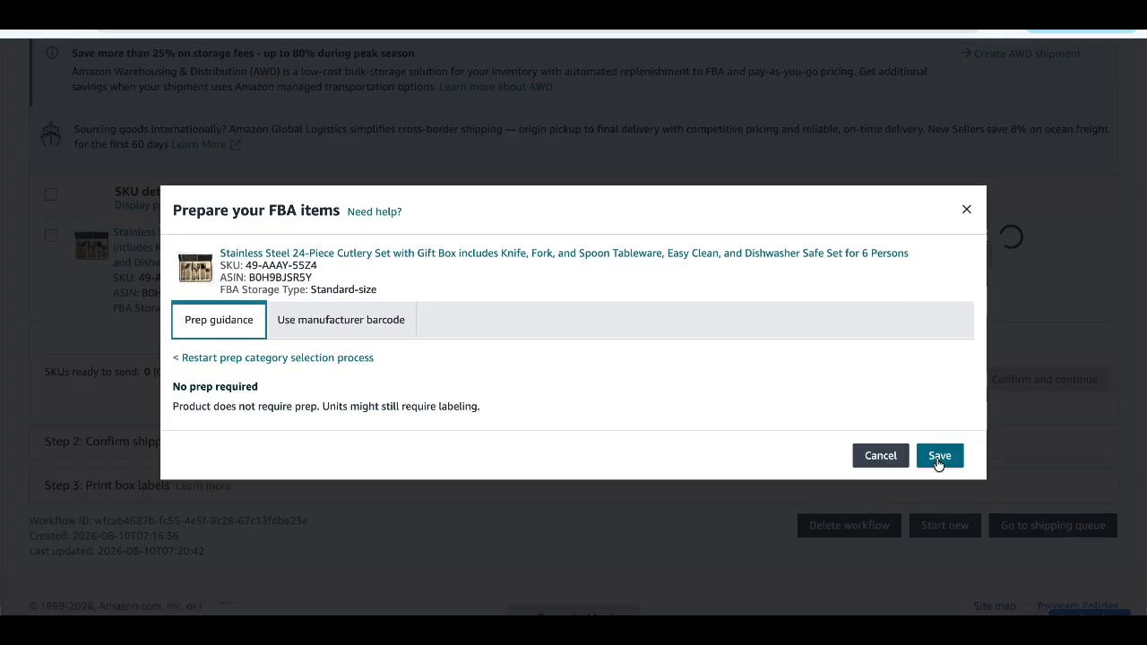
click(941, 459)
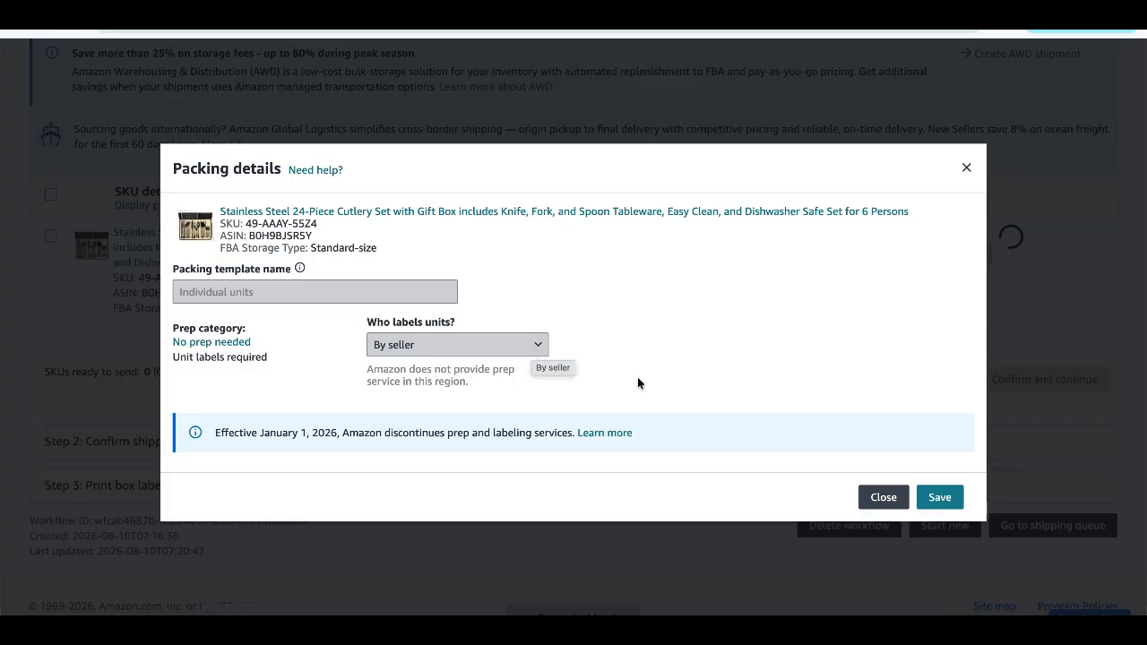
click(939, 497)
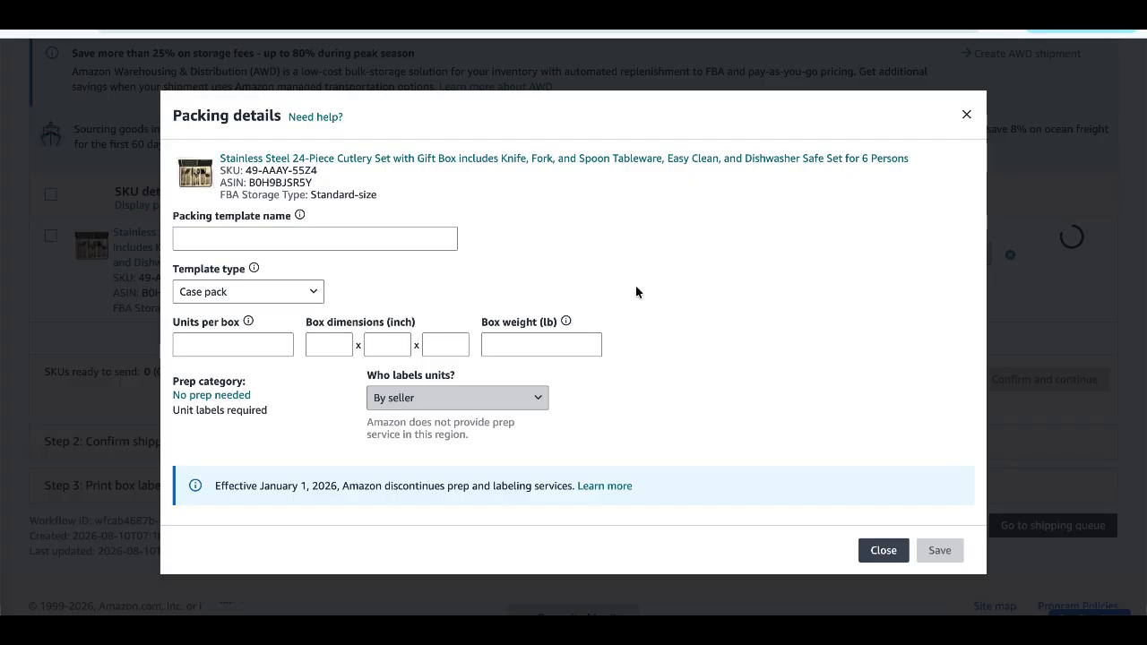
- Fill in a case pack template named prime with 10 units per box, 25 x 25 x 40 inch dimensions and 20 lb weight, and submit it
text(prime)
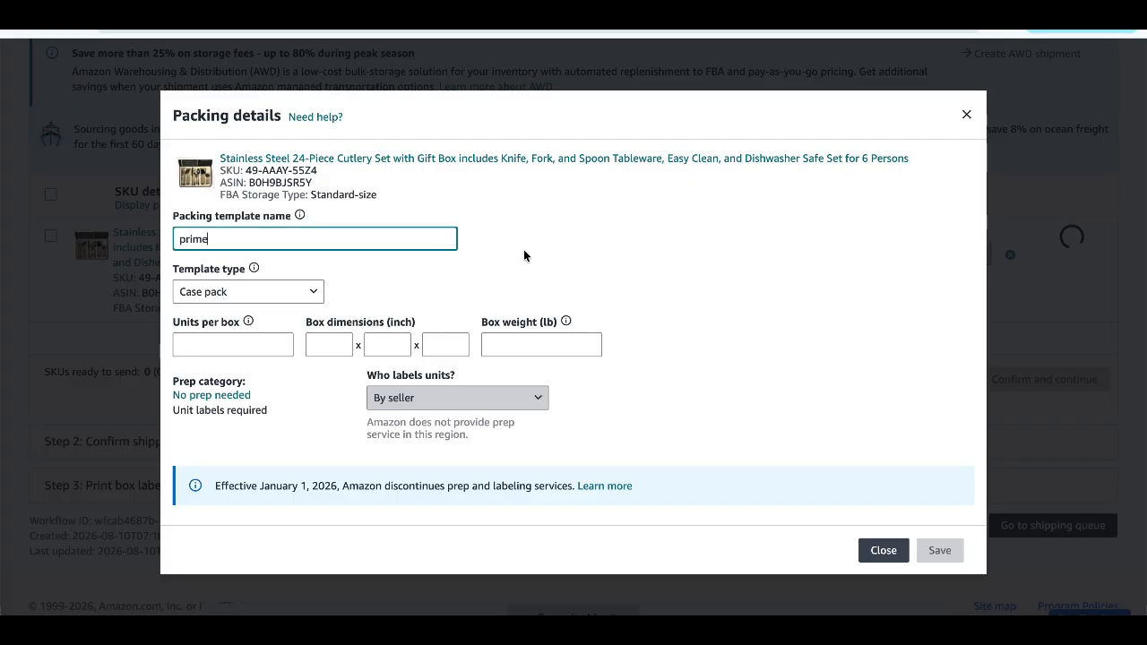
click(237, 344)
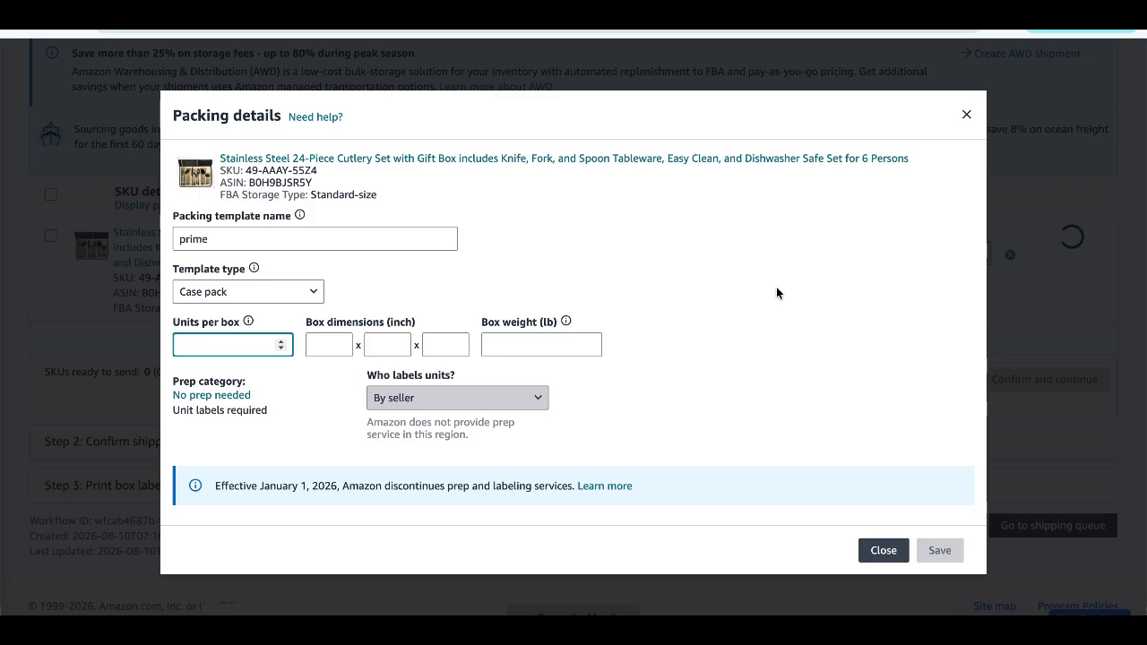
text(10)
key(Tab)
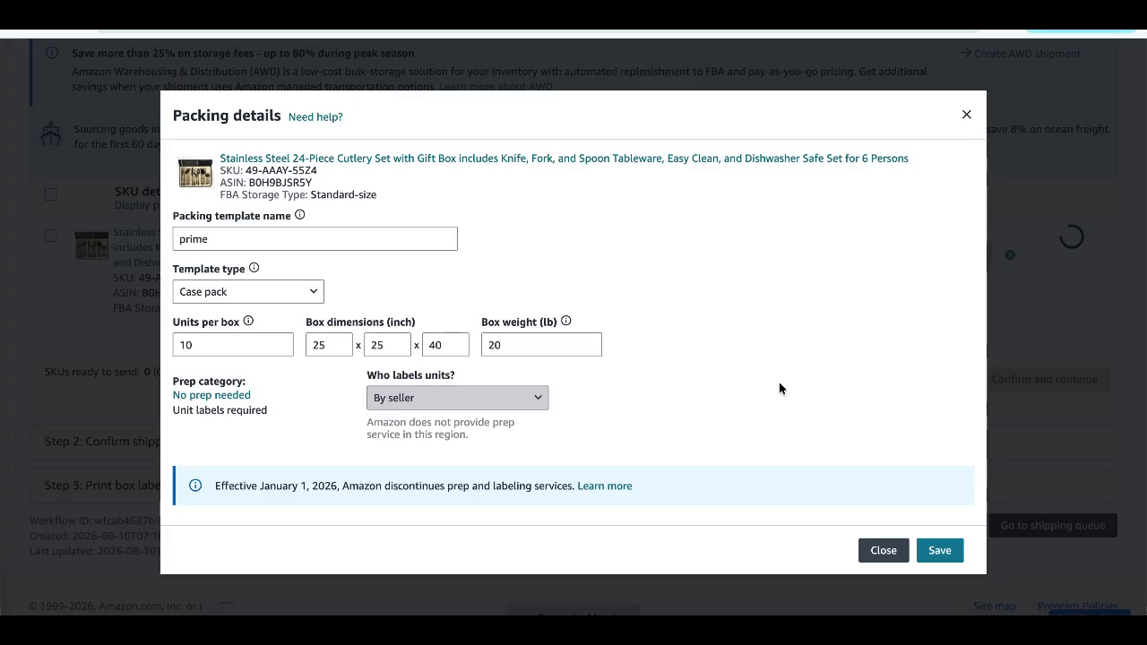
click(939, 549)
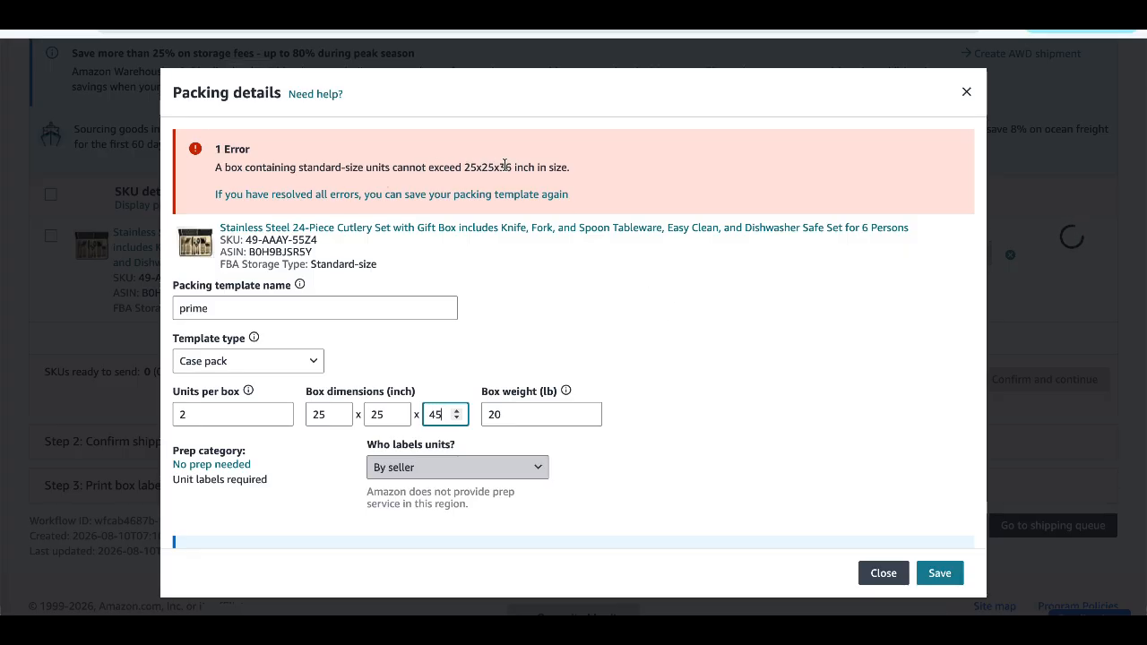
- Change the third box dimension of the prime packing template to 36 inches and save the template
key(BackSpace)
key(BackSpace)
text(36)
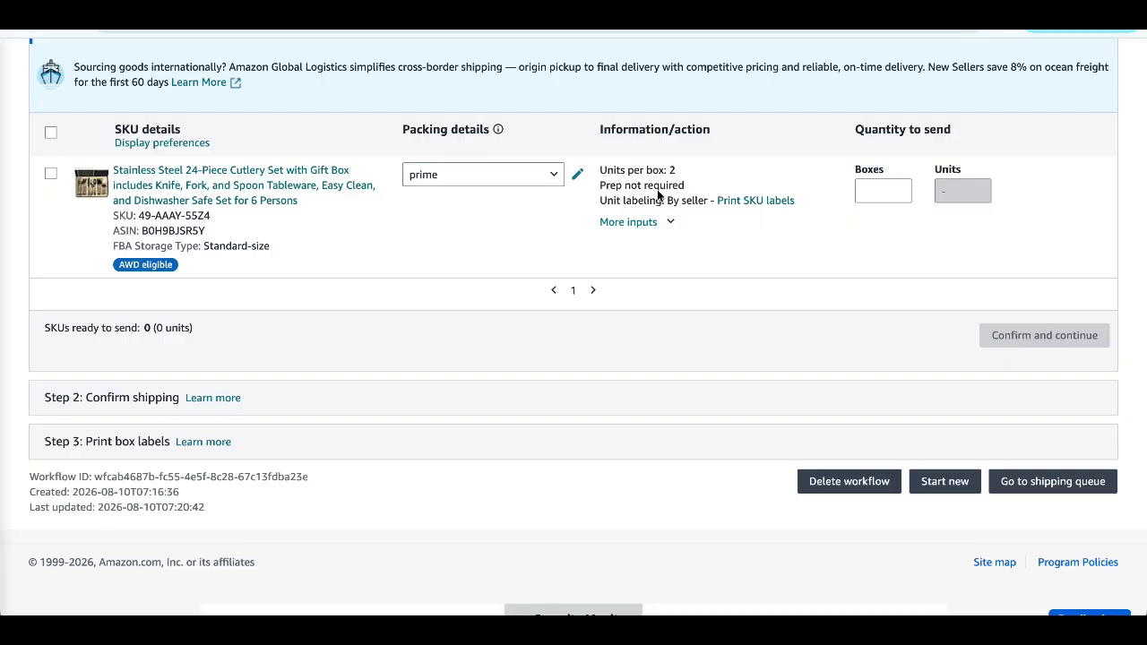
- Set the cutlery set's quantity to 4 boxes and generate 8 SKU labels in the 30-up US Letter format
click(858, 189)
text(4)
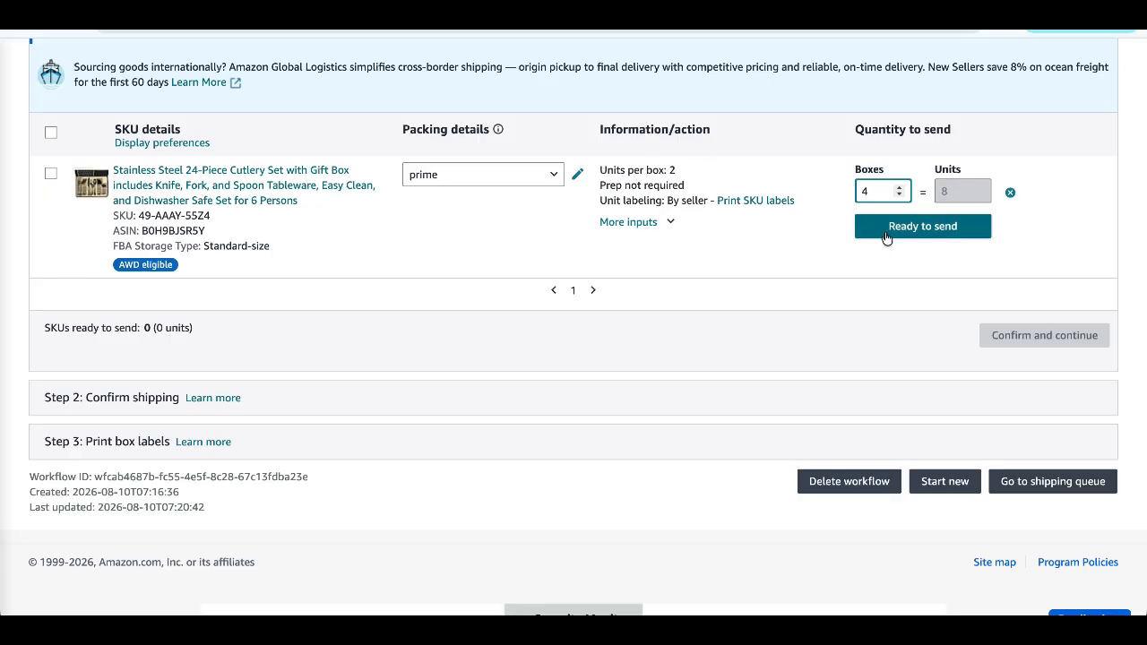
click(755, 203)
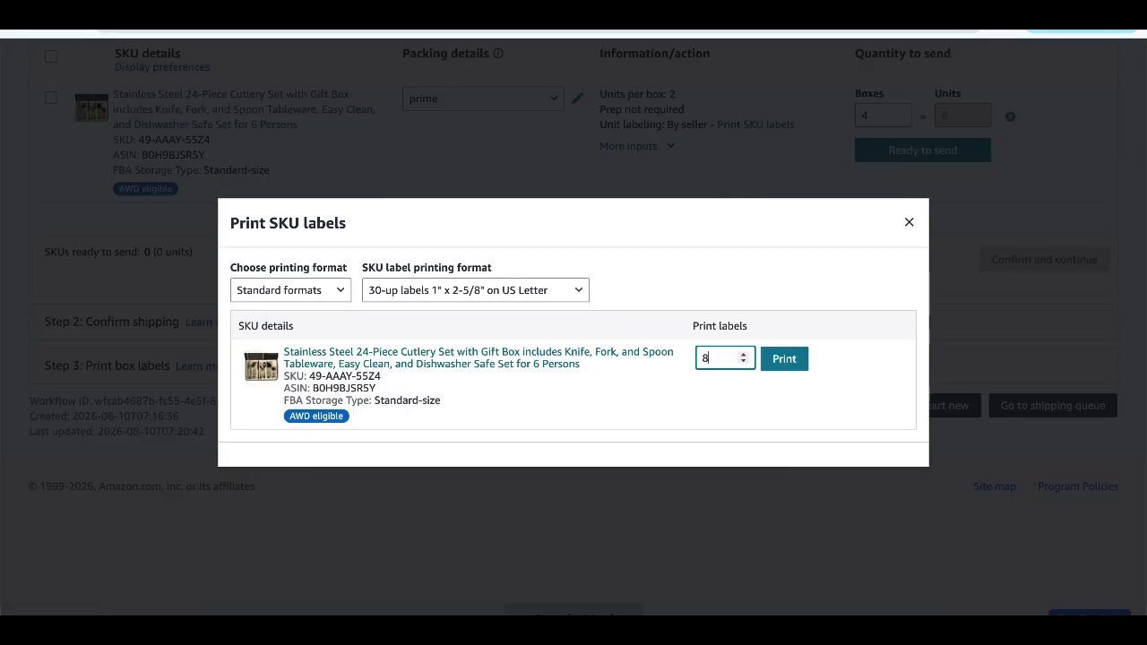
click(795, 362)
scroll(658, 260, down, 3)
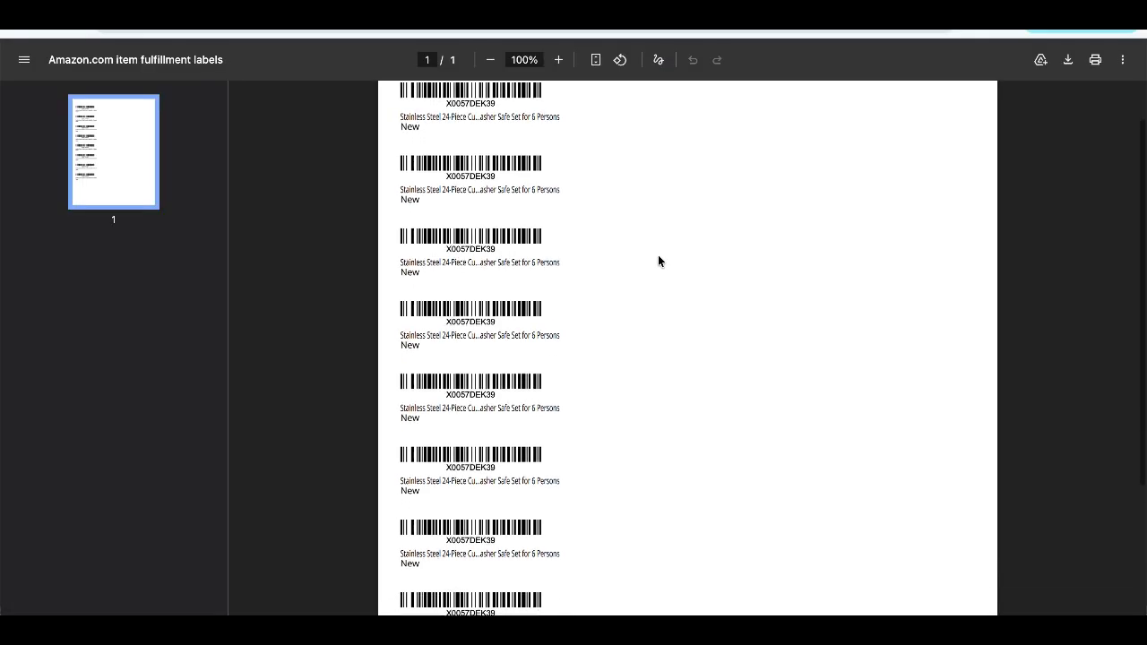
scroll(432, 185, up, 3)
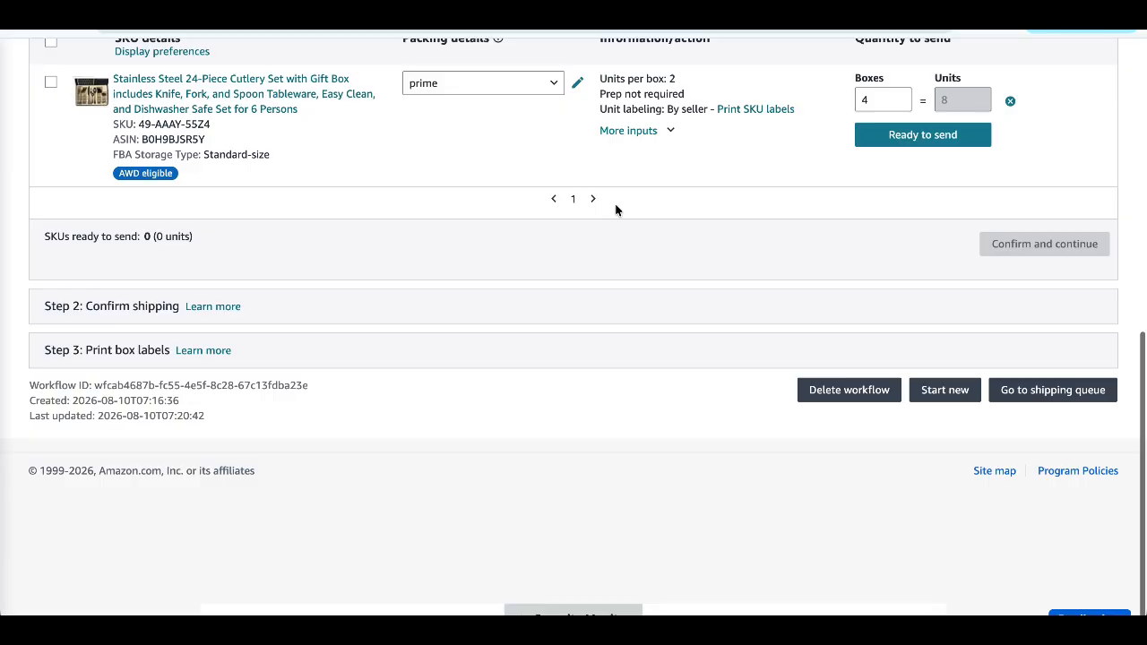
- Mark the cutlery set as ready to send and confirm the inventory to continue to shipping
click(920, 135)
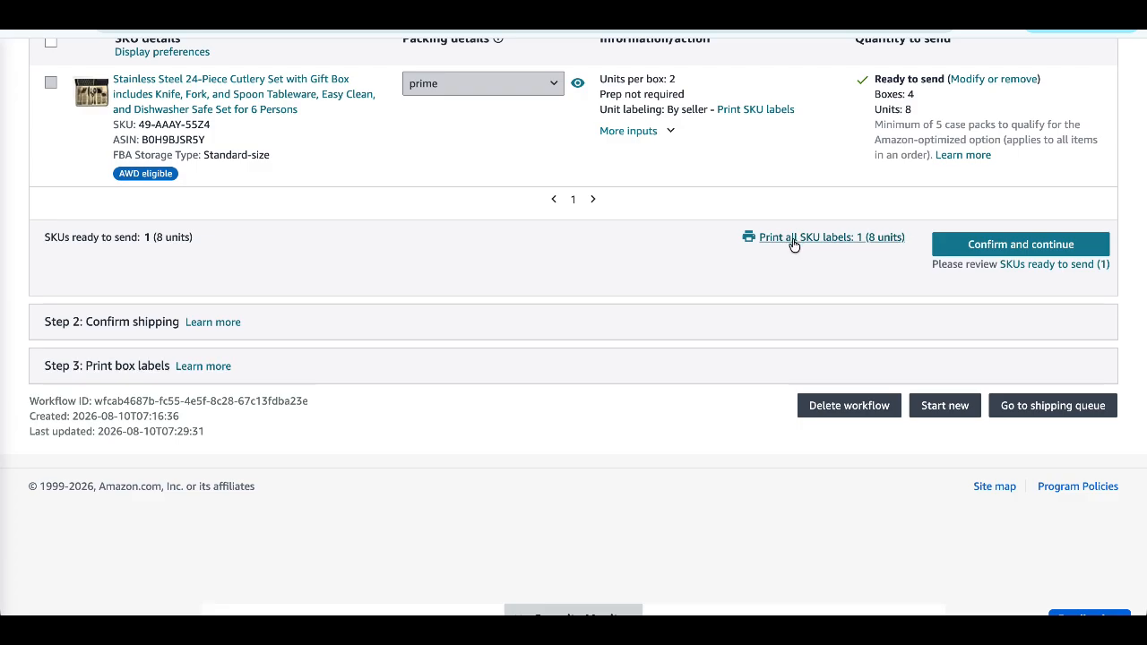
click(955, 245)
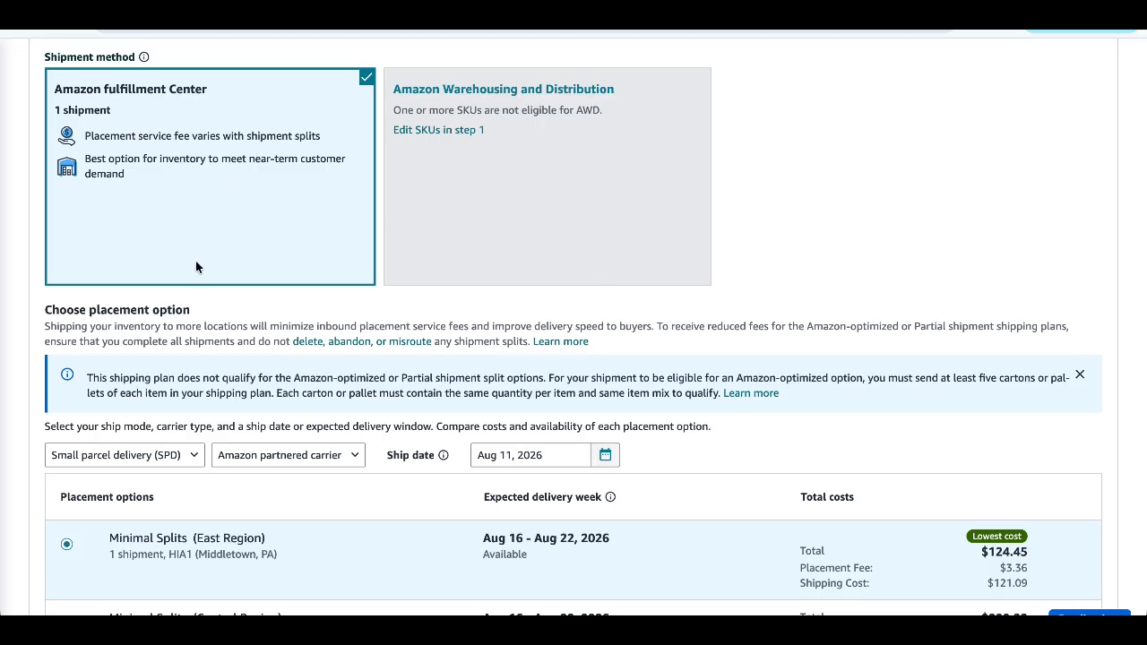
- Change the shipment's ship date to Aug 27, 2026
scroll(235, 398, down, 2)
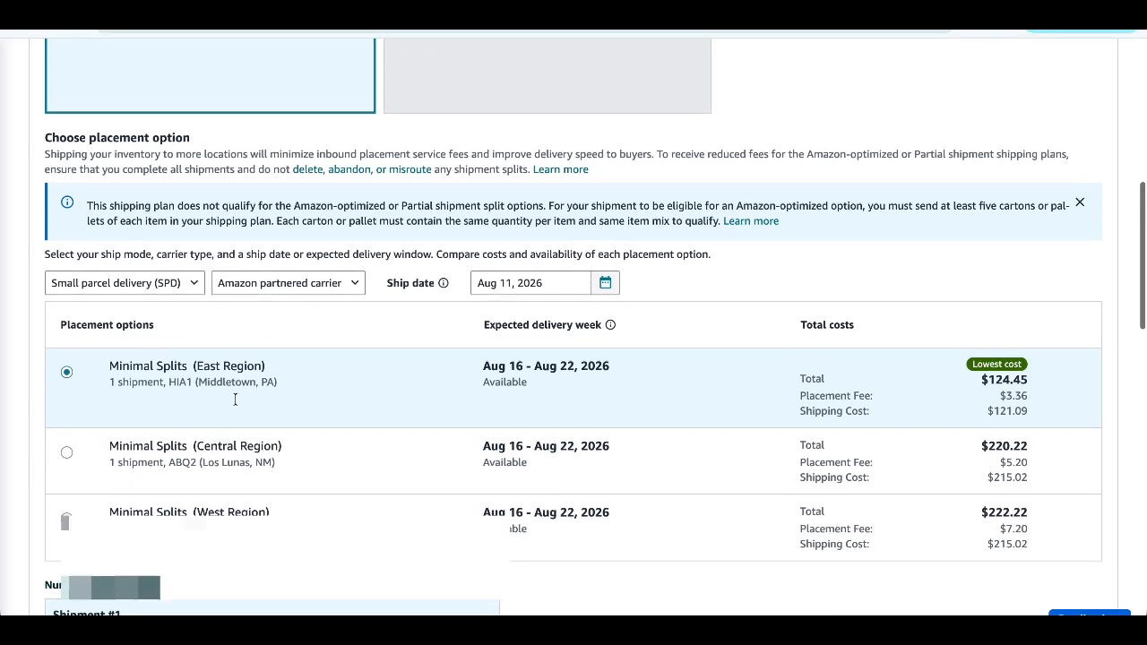
scroll(235, 398, down, 1)
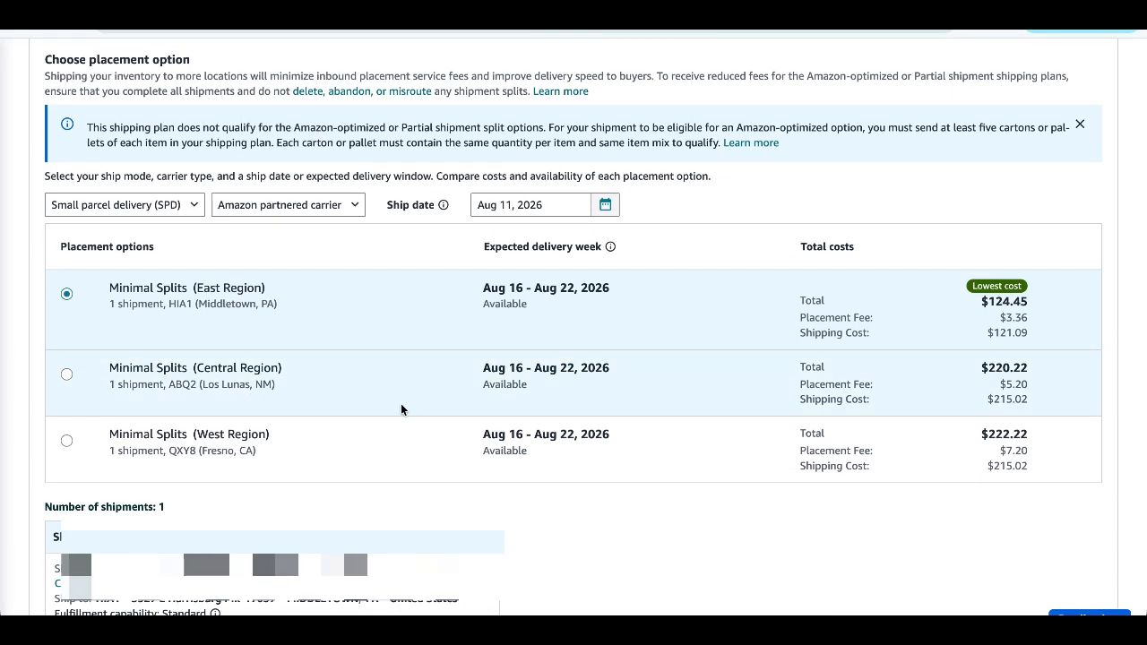
scroll(383, 421, down, 1)
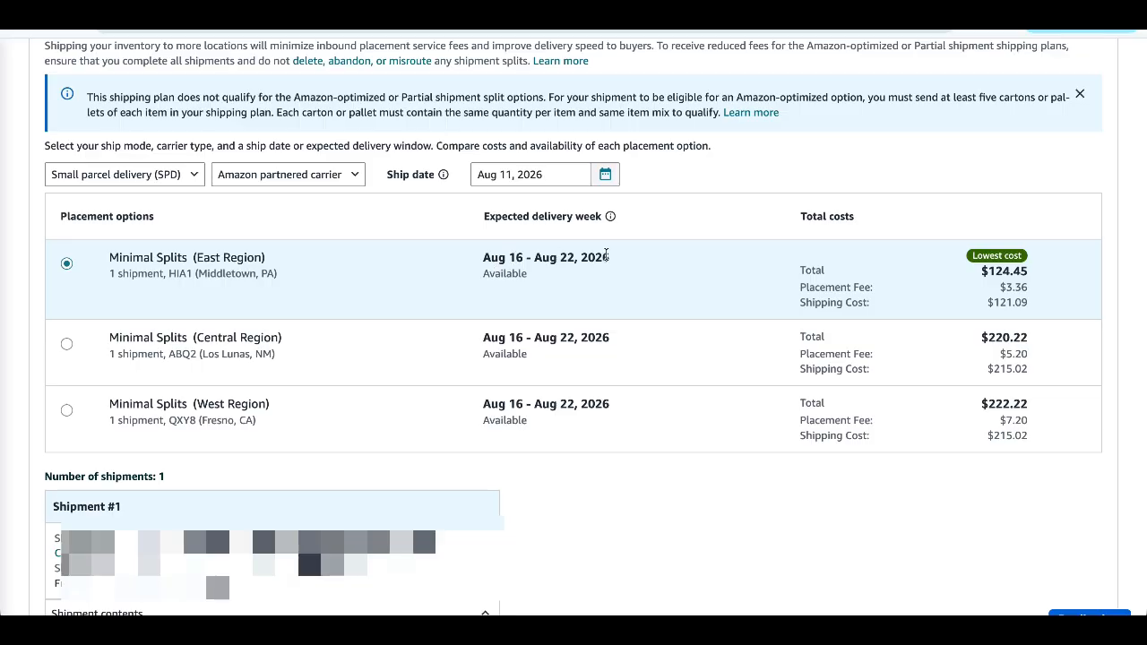
scroll(616, 275, down, 6)
scroll(616, 276, up, 1)
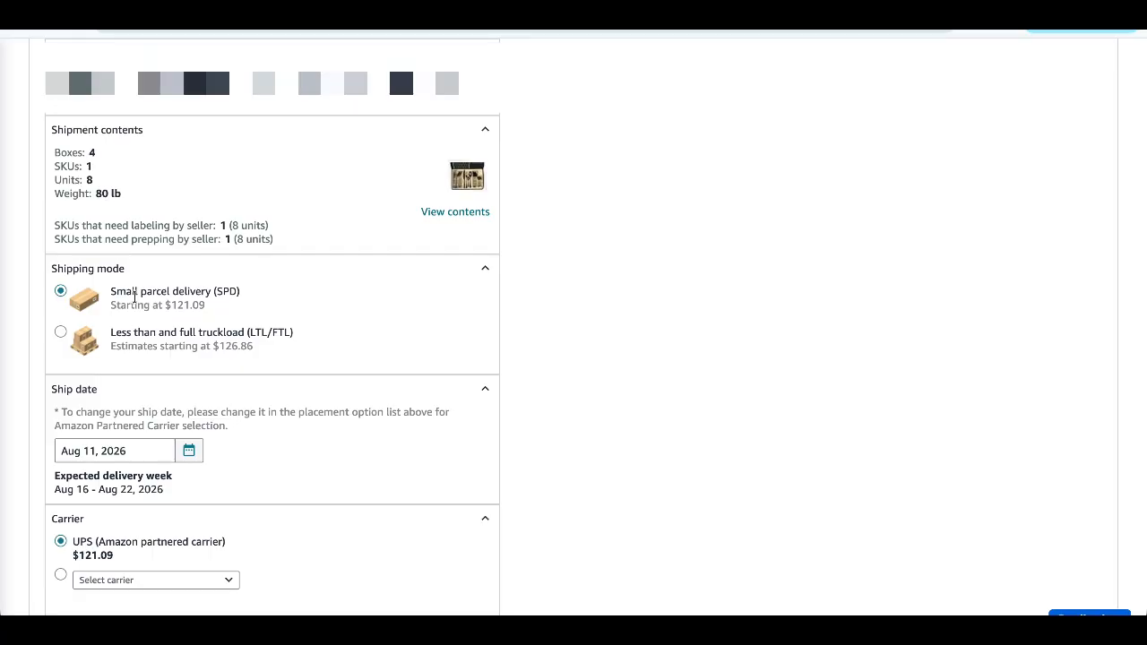
scroll(160, 346, down, 2)
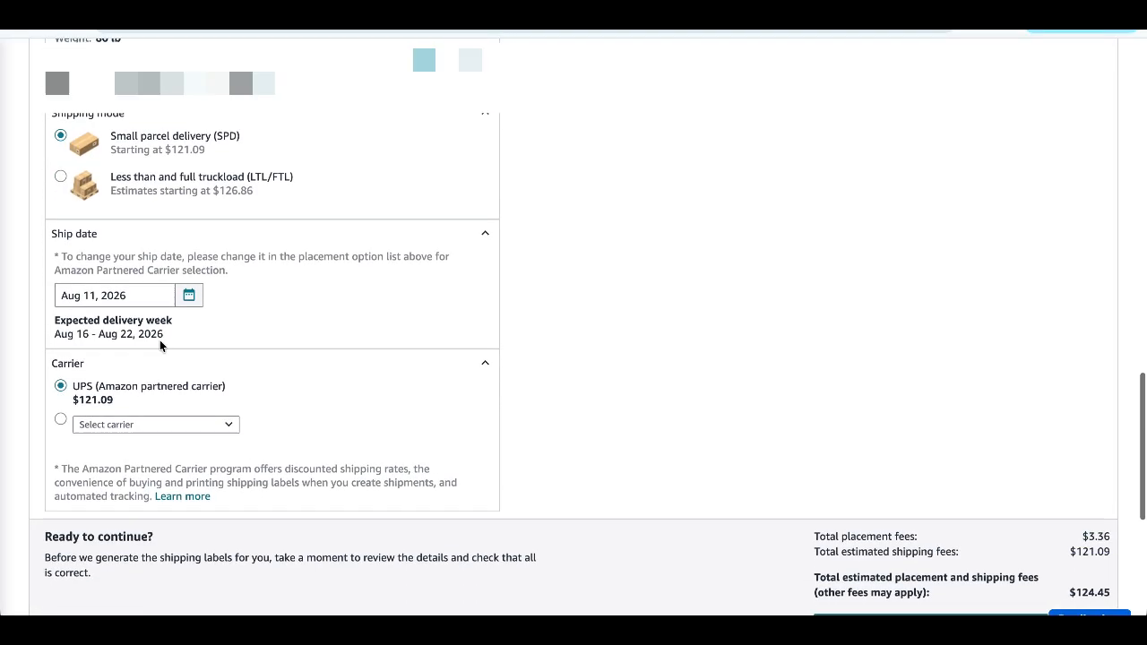
click(188, 297)
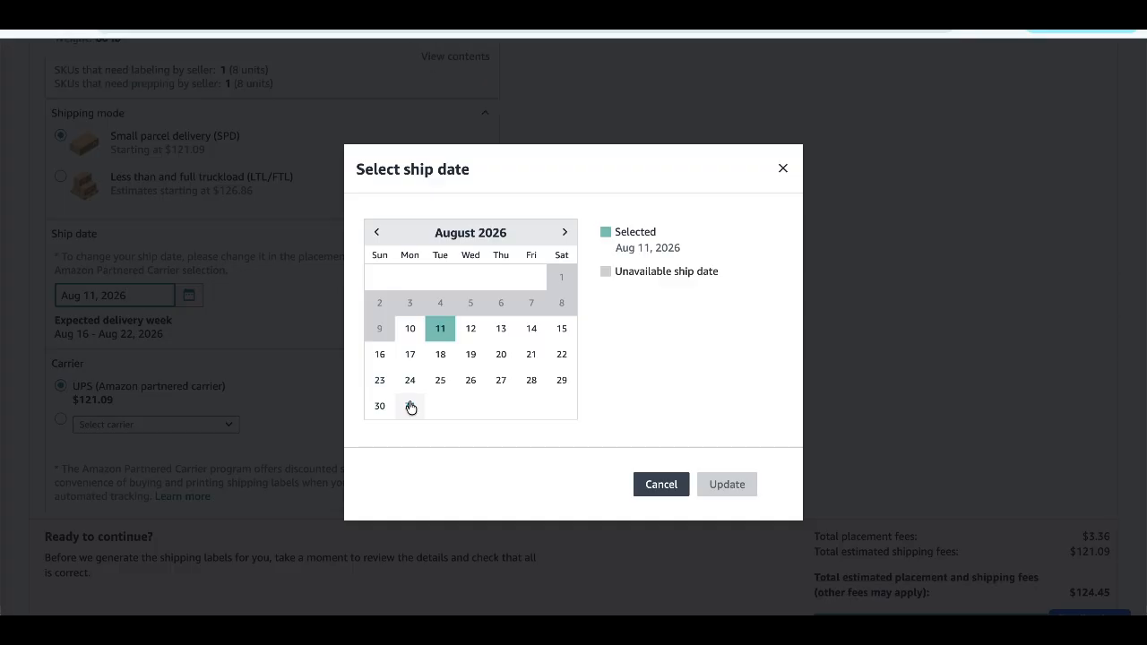
click(510, 380)
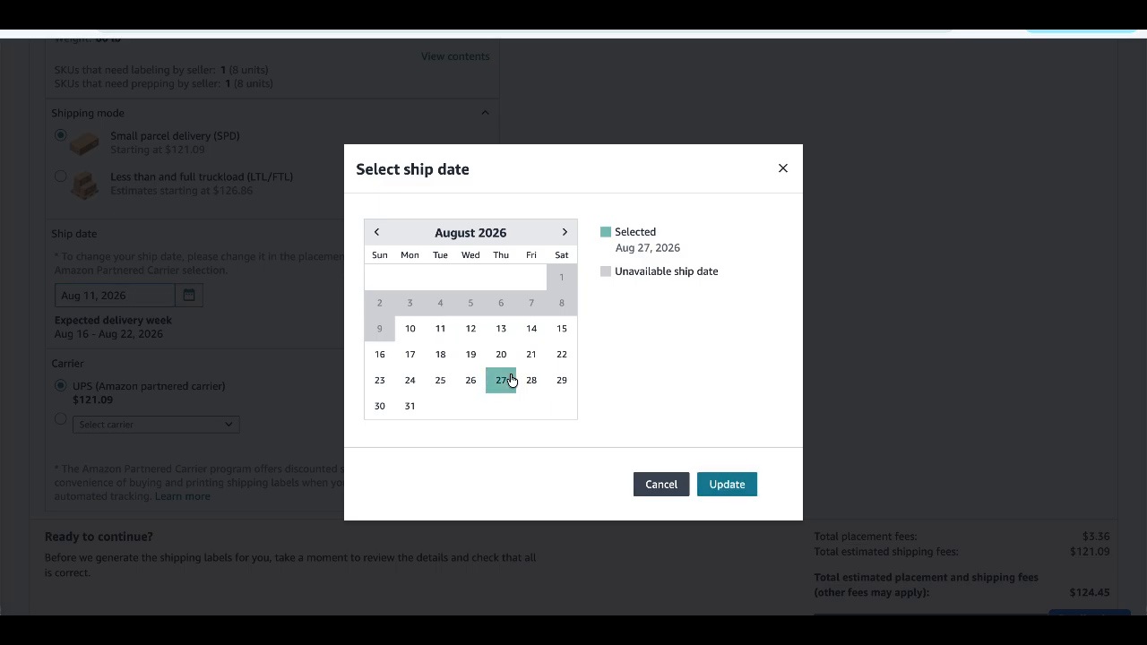
click(740, 497)
- Check the carrier, estimated shipping charges and remaining workflow steps, and open the Manage Shipments page
scroll(210, 313, down, 1)
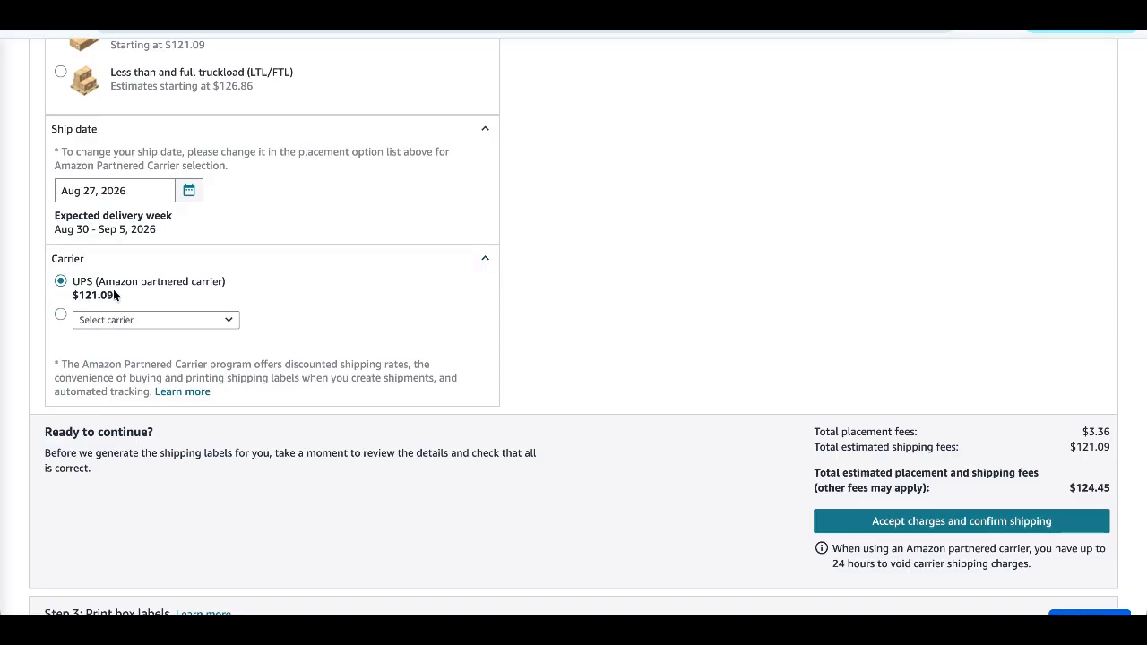
scroll(286, 390, down, 1)
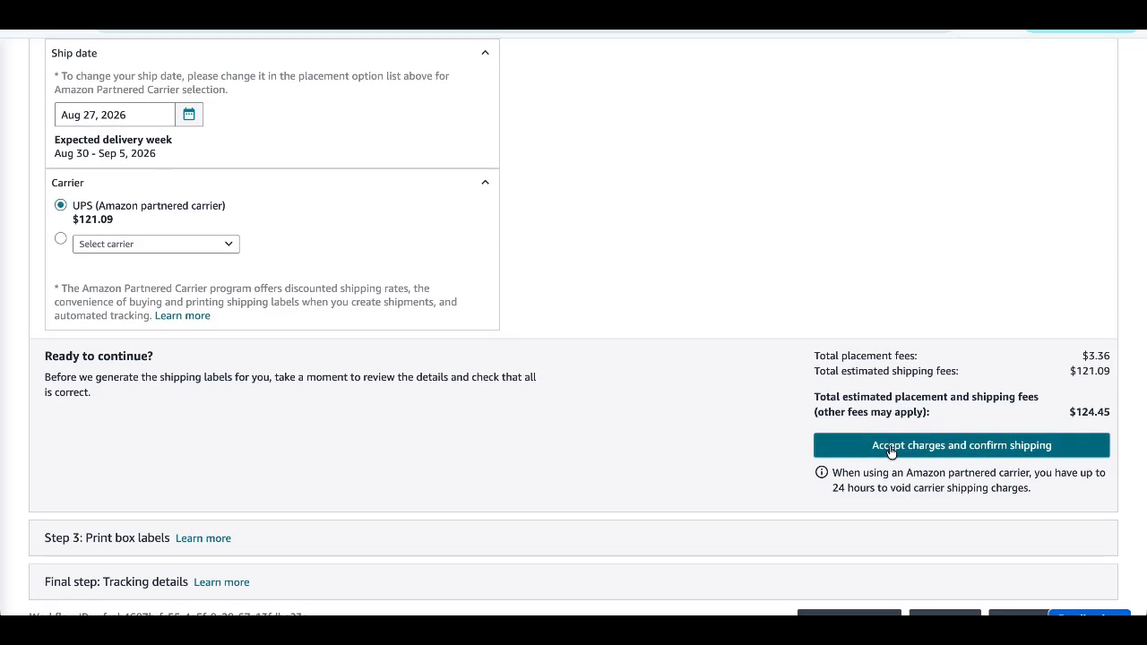
scroll(741, 428, down, 3)
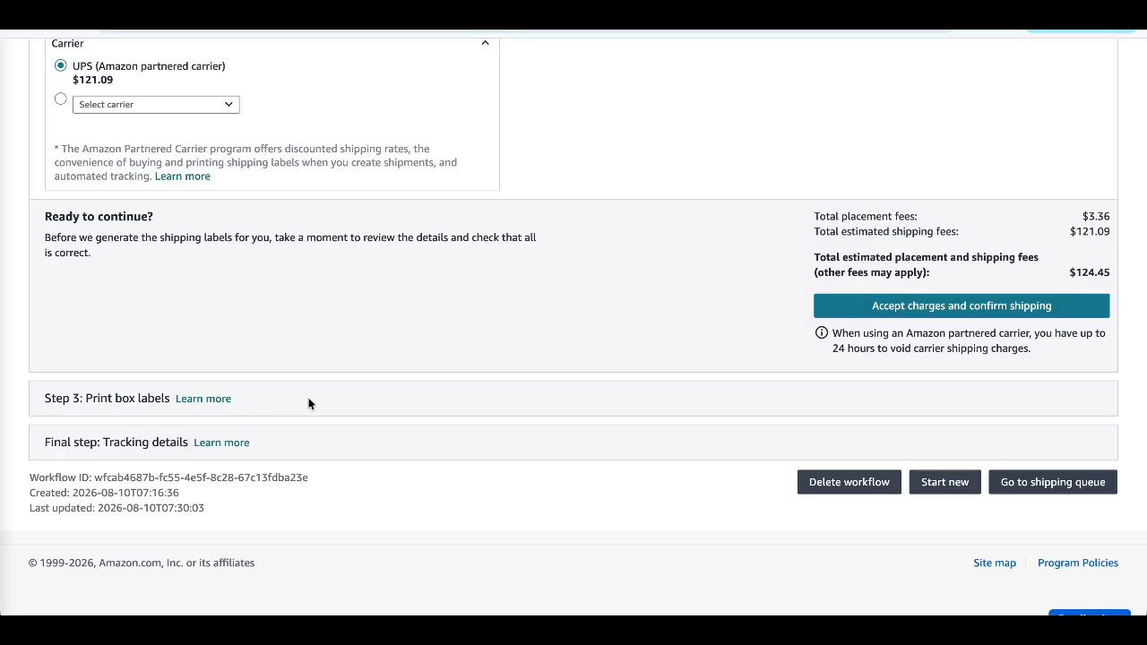
scroll(430, 467, down, 1)
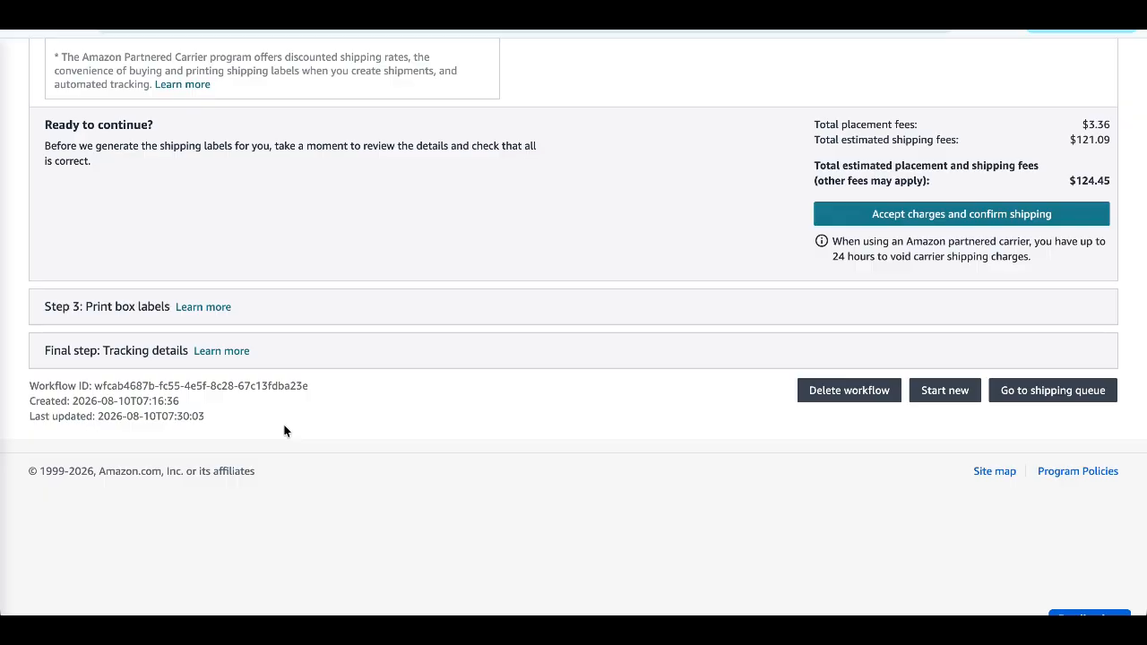
scroll(284, 431, up, 20)
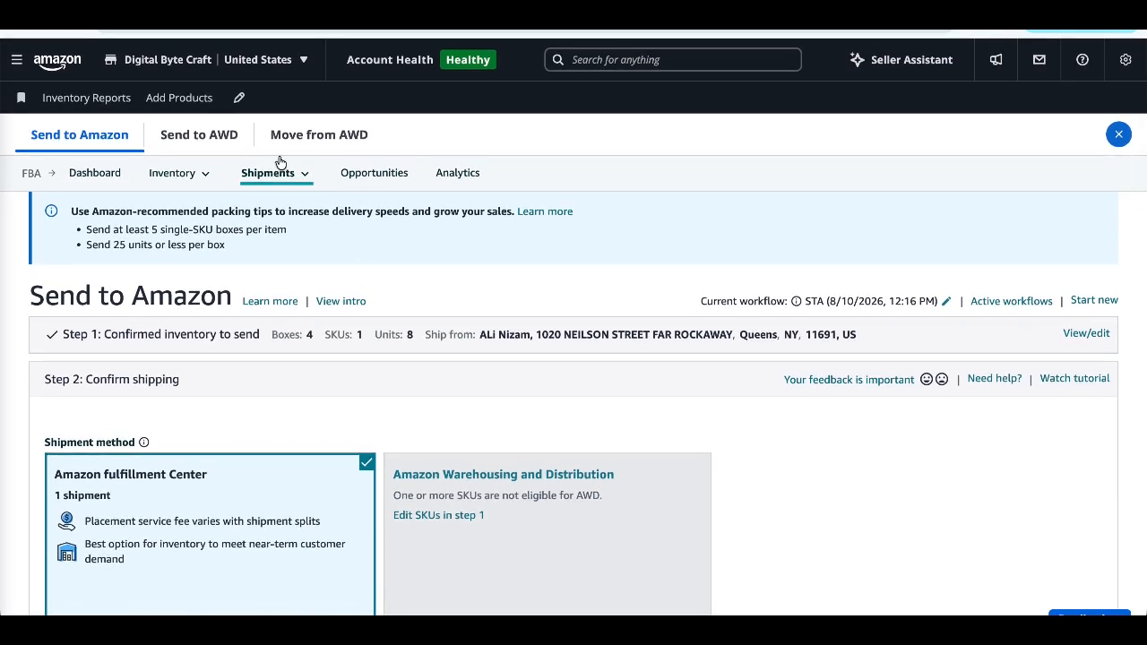
mouse_move(296, 173)
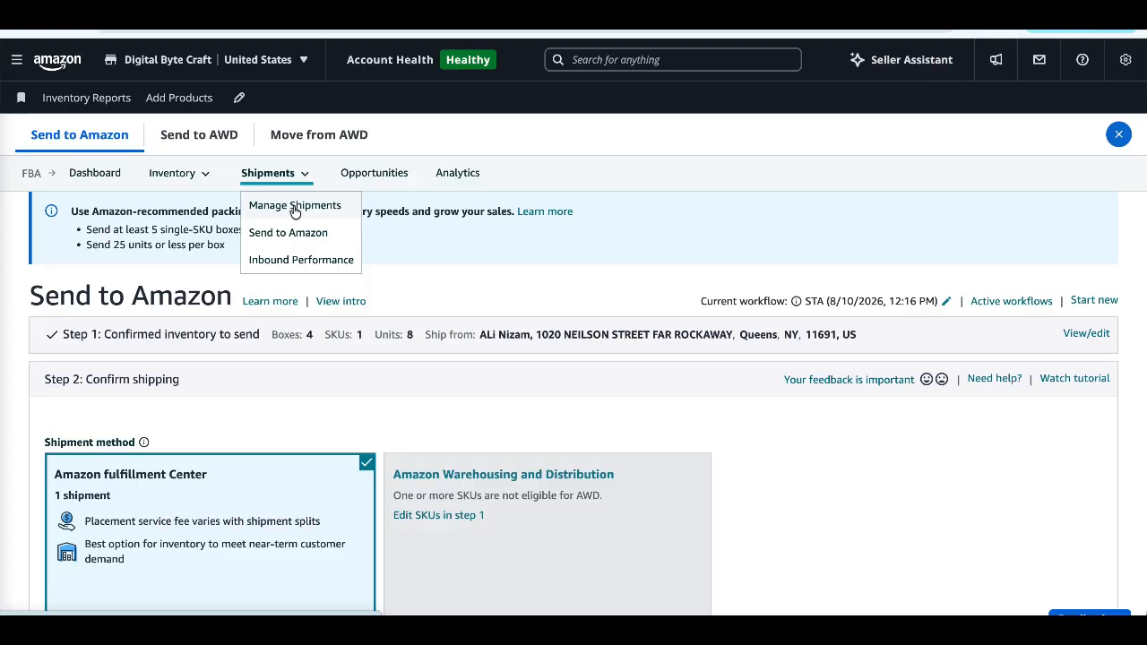
click(294, 208)
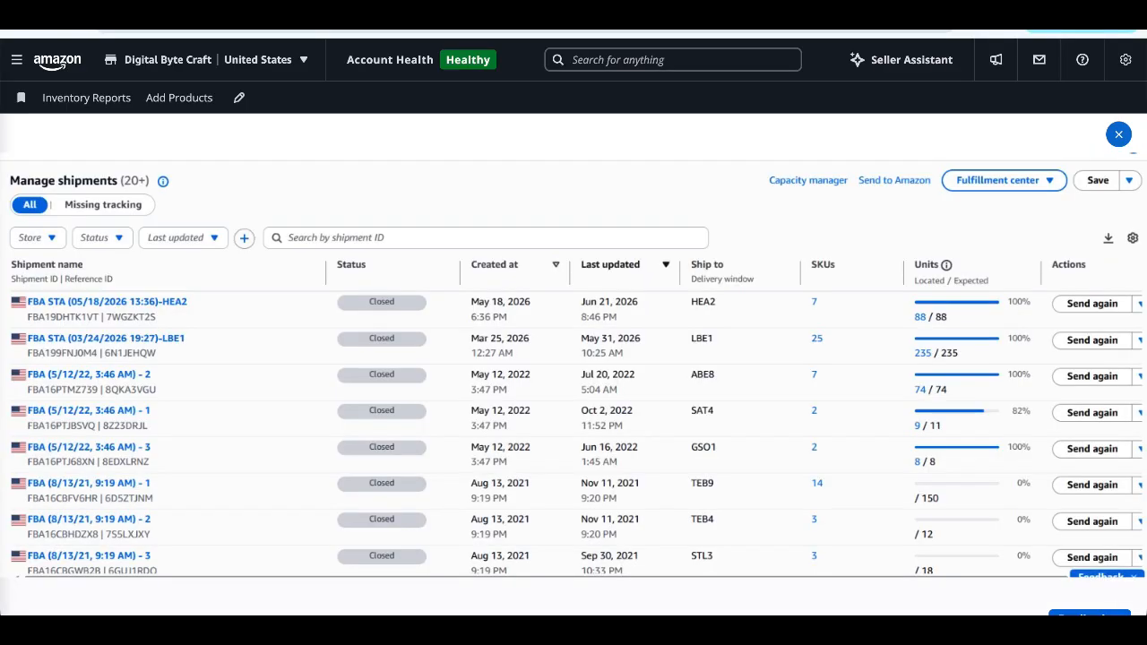